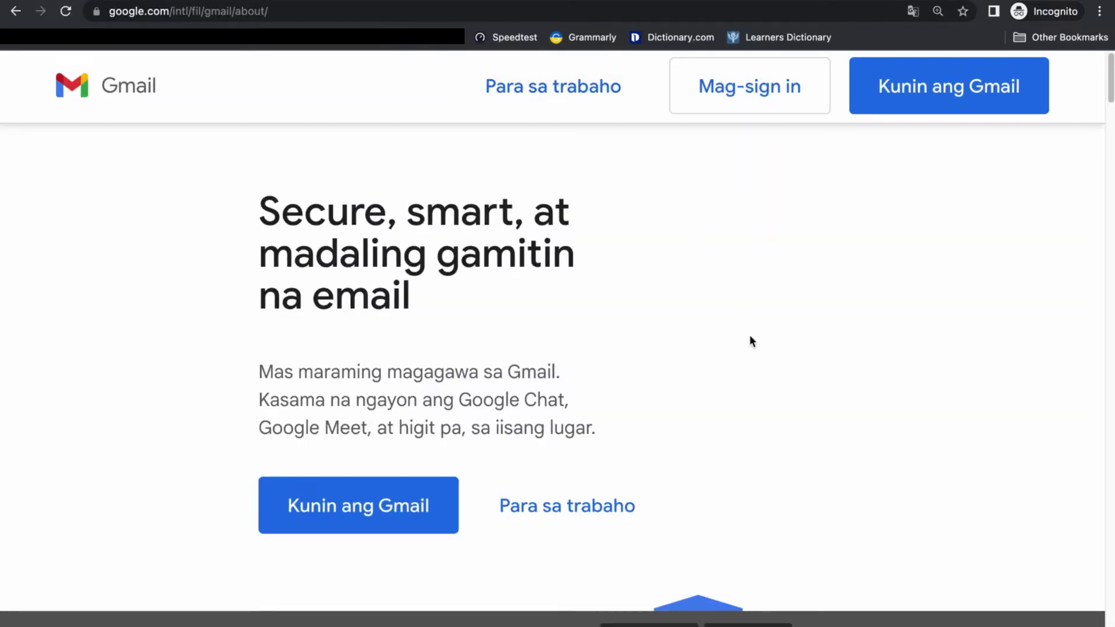
Step: Translate the Filipino Gmail about page into English and dismiss the translation bubble
{"action": "right_click", "coordinate": [809, 216]}
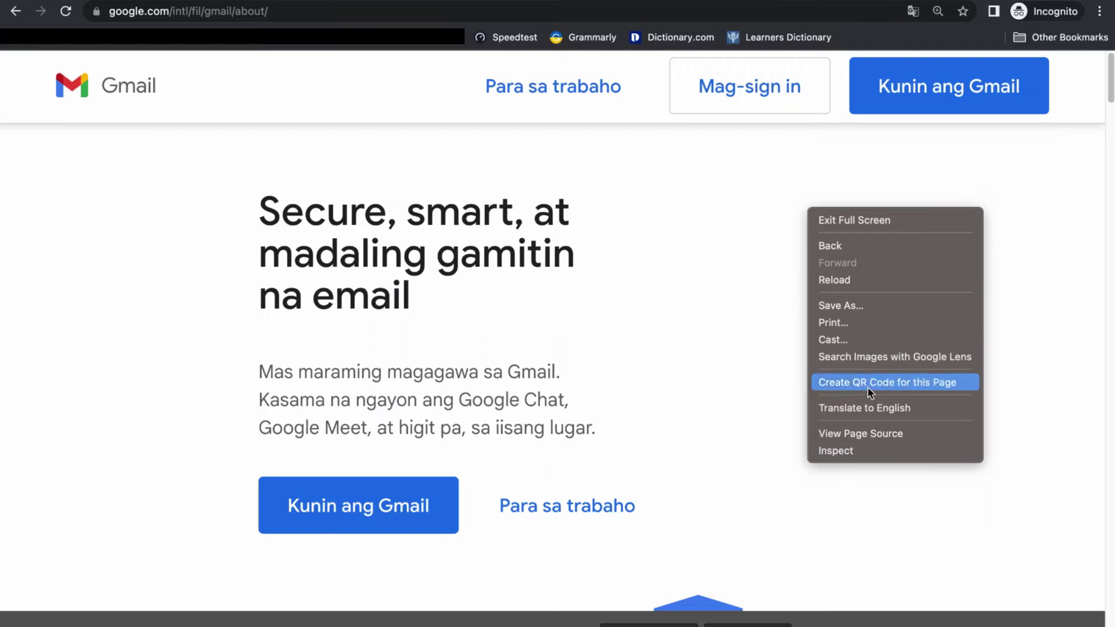
{"action": "left_click", "coordinate": [864, 409]}
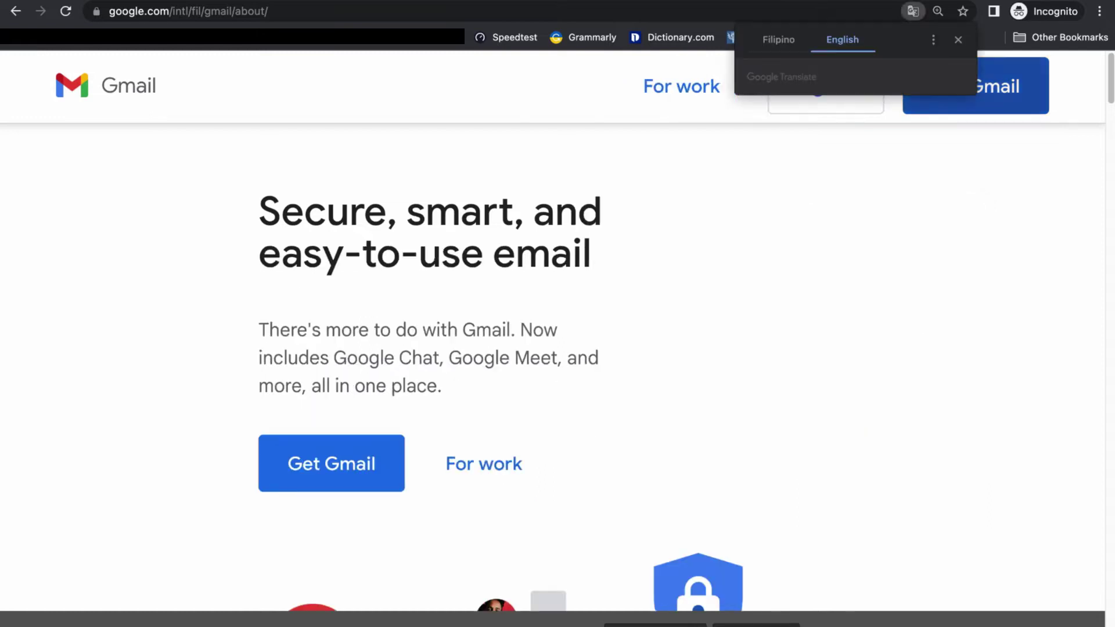
{"action": "left_click", "coordinate": [822, 225]}
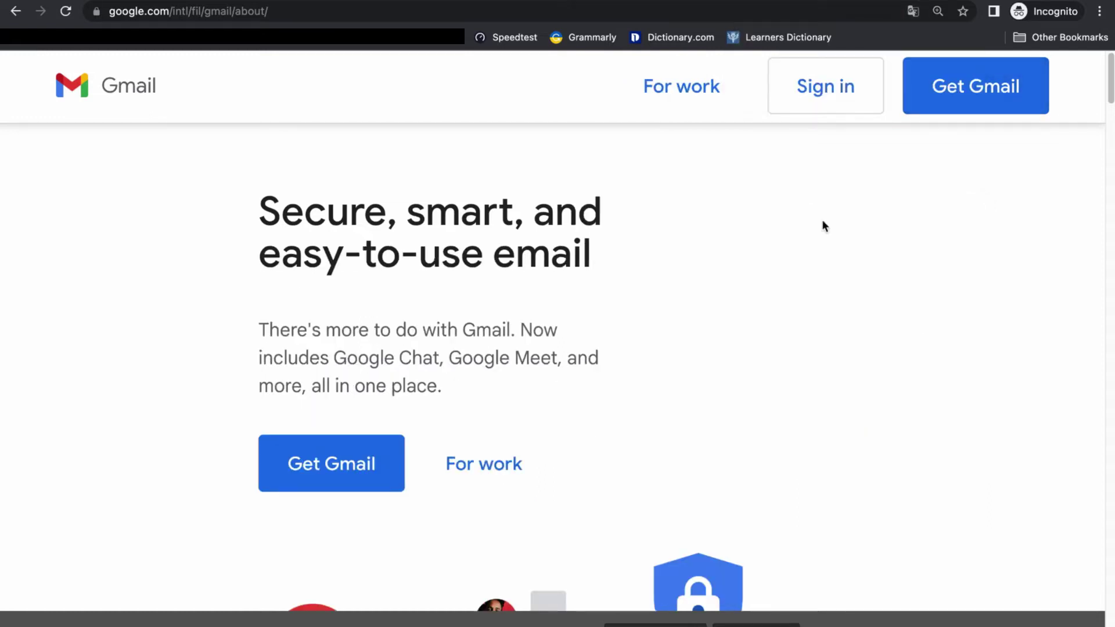
Step: Go to Sign in, choose Create account, and pick an account type
{"action": "left_click", "coordinate": [820, 94]}
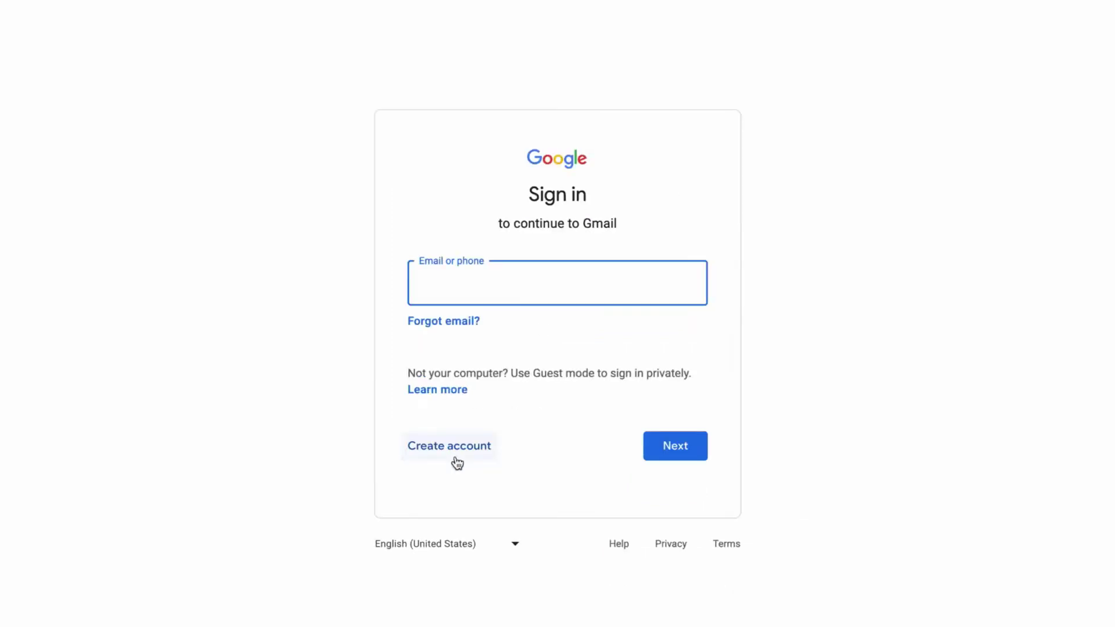
{"action": "left_click", "coordinate": [457, 462]}
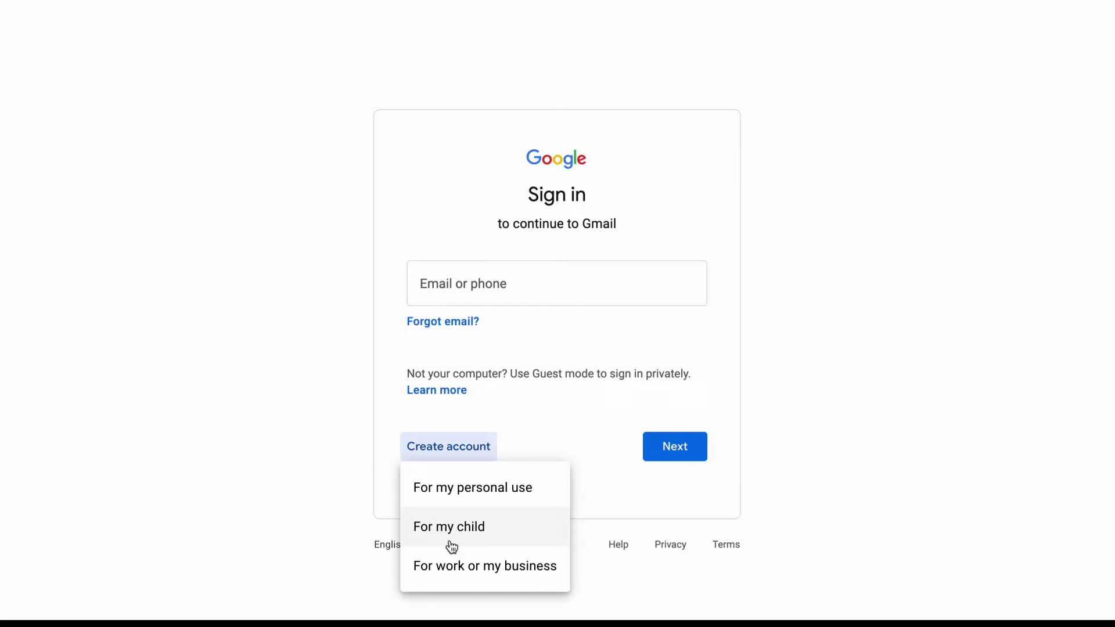
{"action": "left_click", "coordinate": [448, 582]}
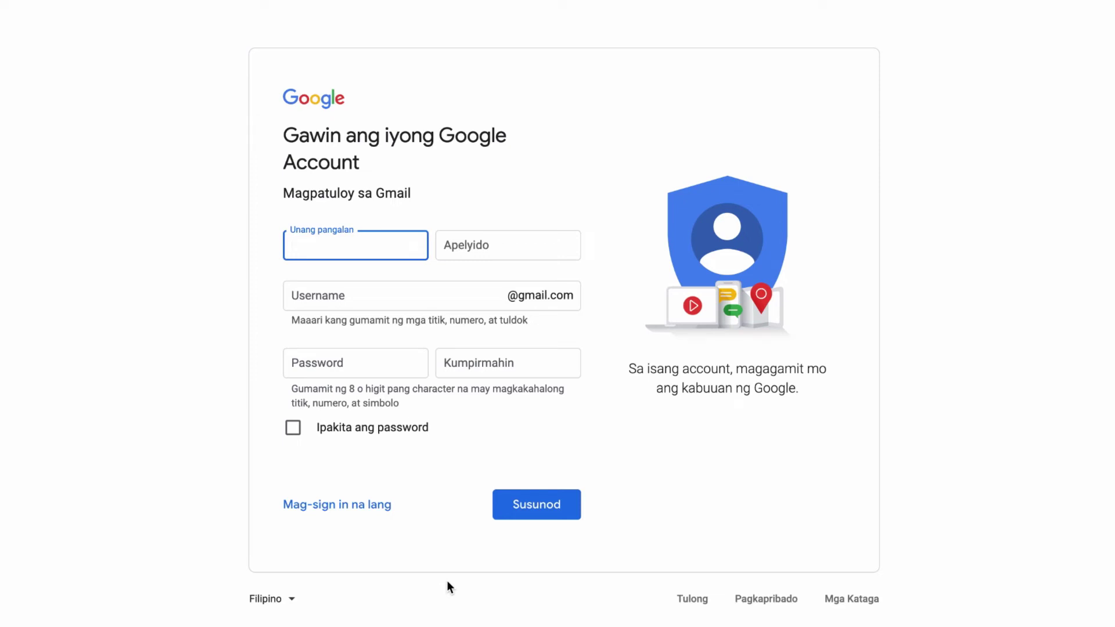
Step: Switch the sign-up form's language to English (United States)
{"action": "left_click", "coordinate": [289, 602]}
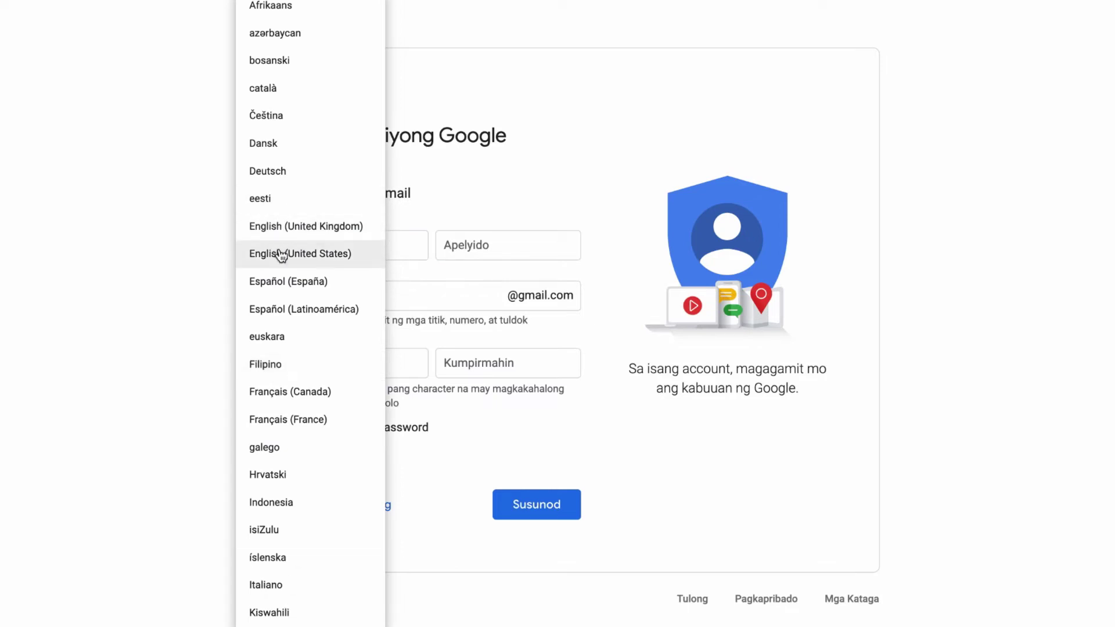
{"action": "left_click", "coordinate": [281, 255]}
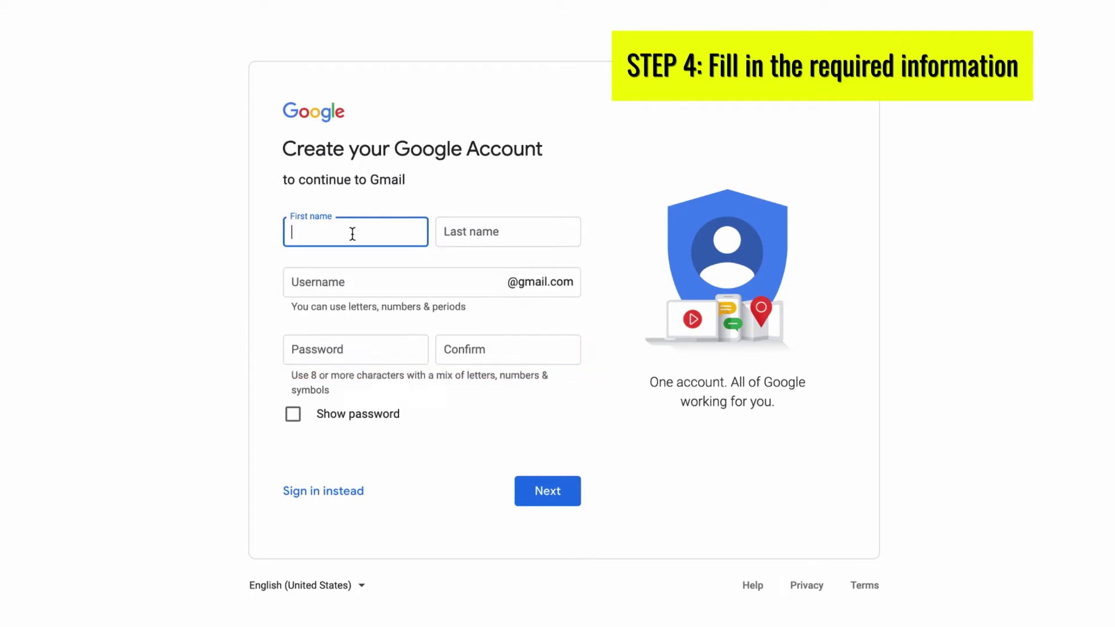
Step: Enter the new account holder's first name, last name and chosen username
{"action": "left_click", "coordinate": [483, 225]}
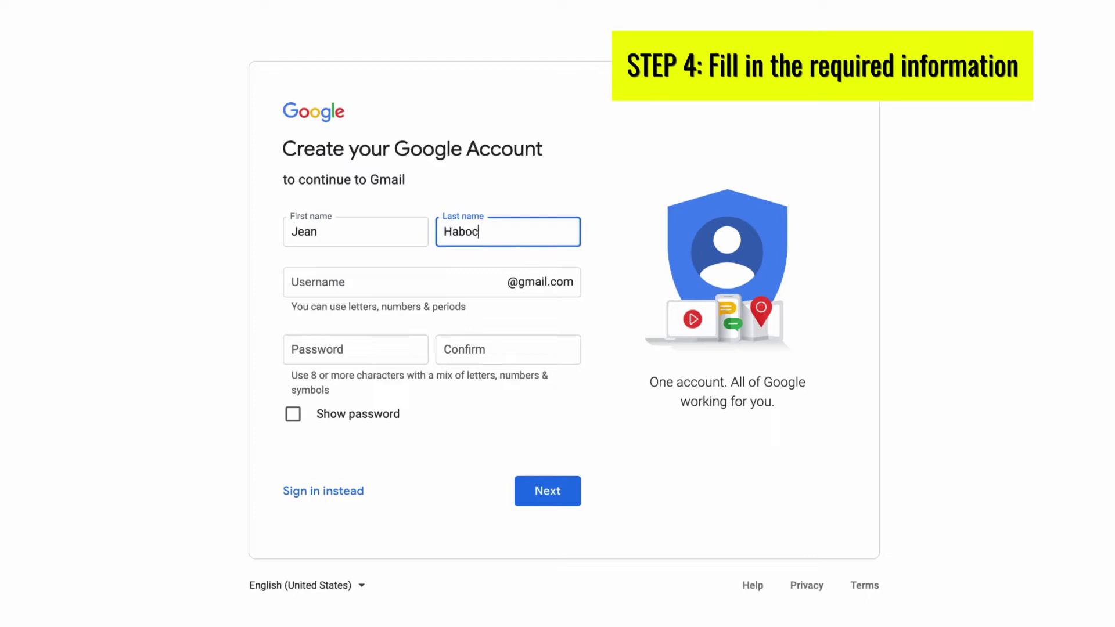
{"action": "left_click", "coordinate": [406, 286]}
{"action": "type", "text": "Hab"}
{"action": "key", "text": "BackSpace"}
{"action": "key", "text": "BackSpace"}
{"action": "key", "text": "BackSpace"}
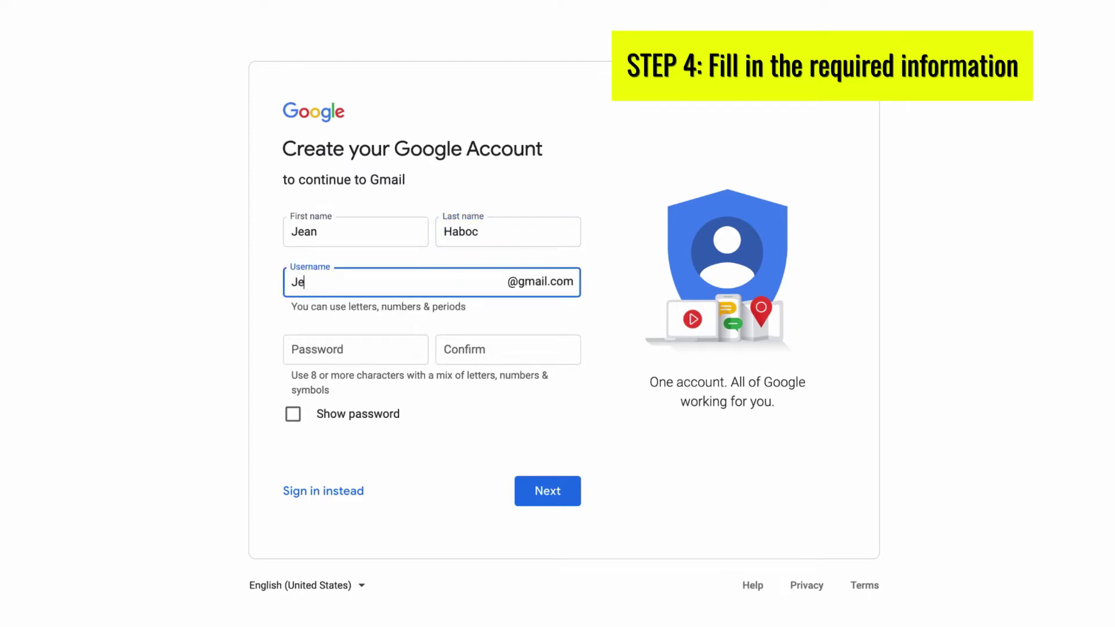
Step: Enter the account password and its confirmation, show both passwords, and submit
{"action": "left_click", "coordinate": [363, 360]}
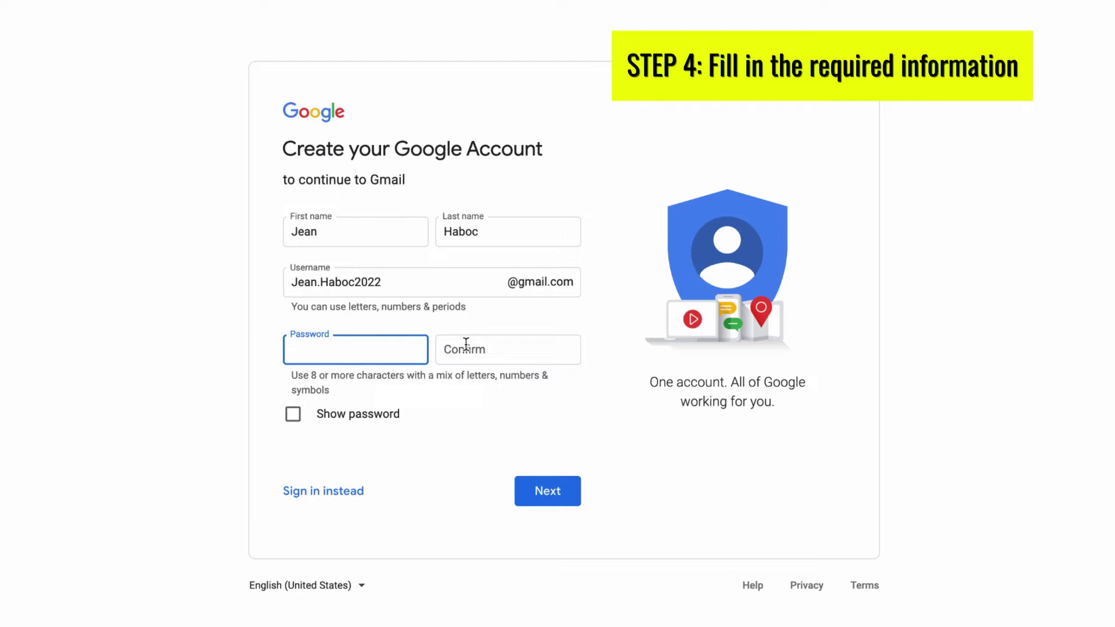
{"action": "left_click", "coordinate": [475, 354]}
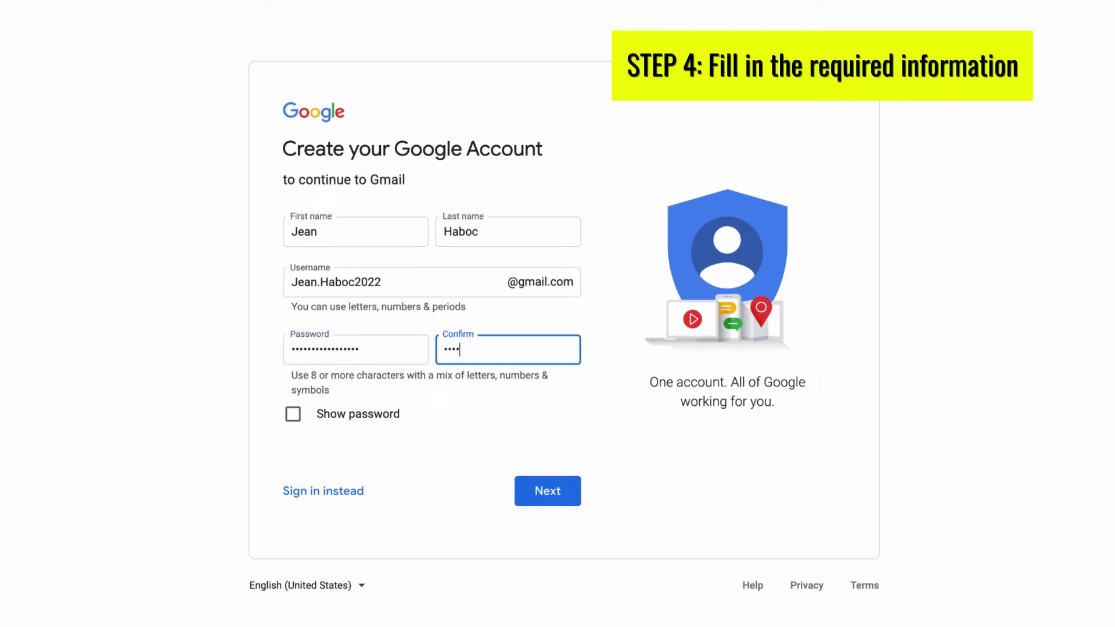
{"action": "left_click", "coordinate": [293, 414]}
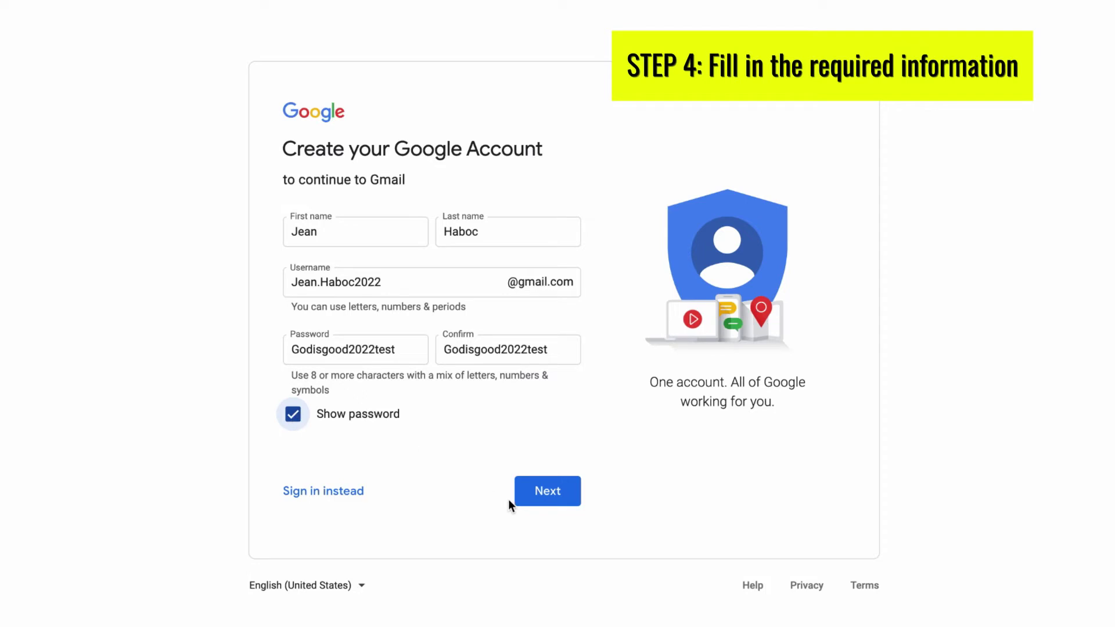
{"action": "left_click", "coordinate": [545, 498]}
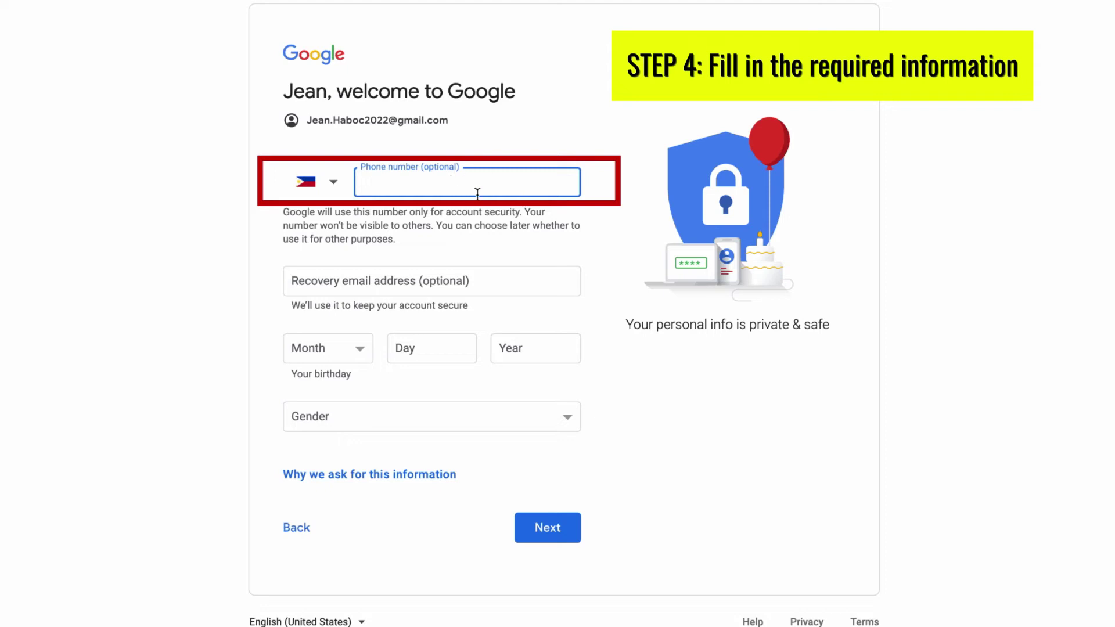
Step: Leave the recovery email empty and set the birth month February, day 20
{"action": "left_click", "coordinate": [473, 284]}
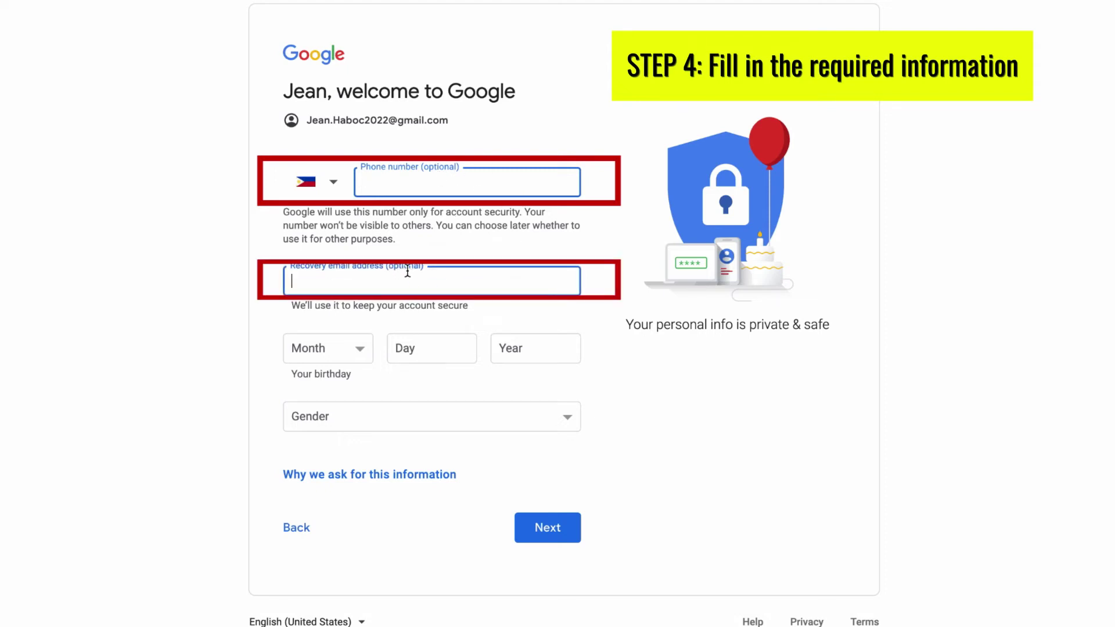
{"action": "left_click", "coordinate": [559, 494]}
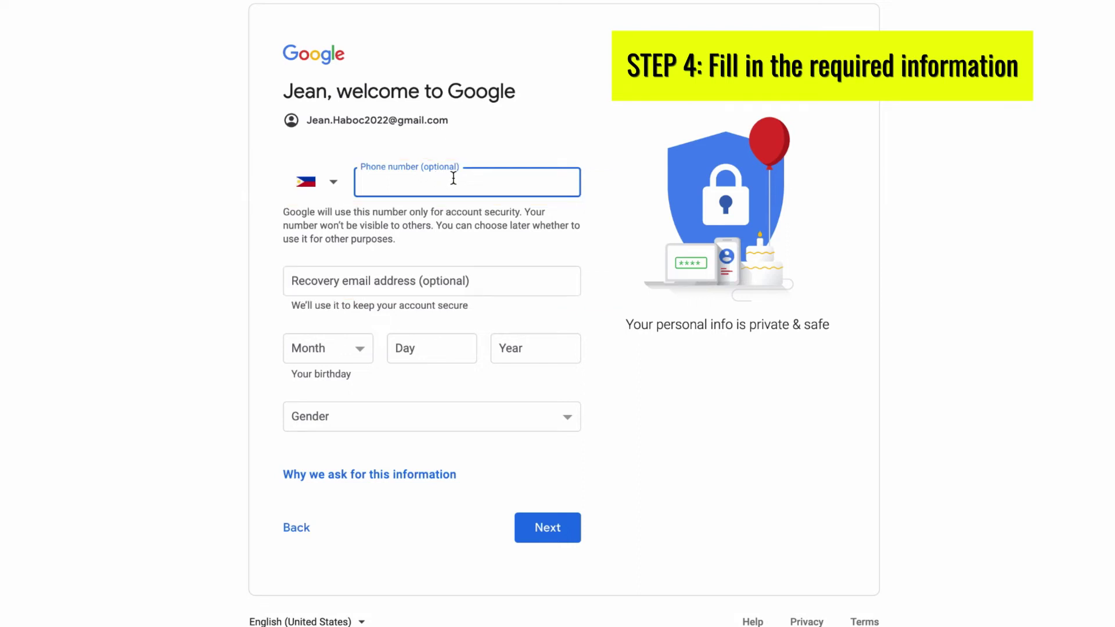
{"action": "left_click", "coordinate": [414, 284]}
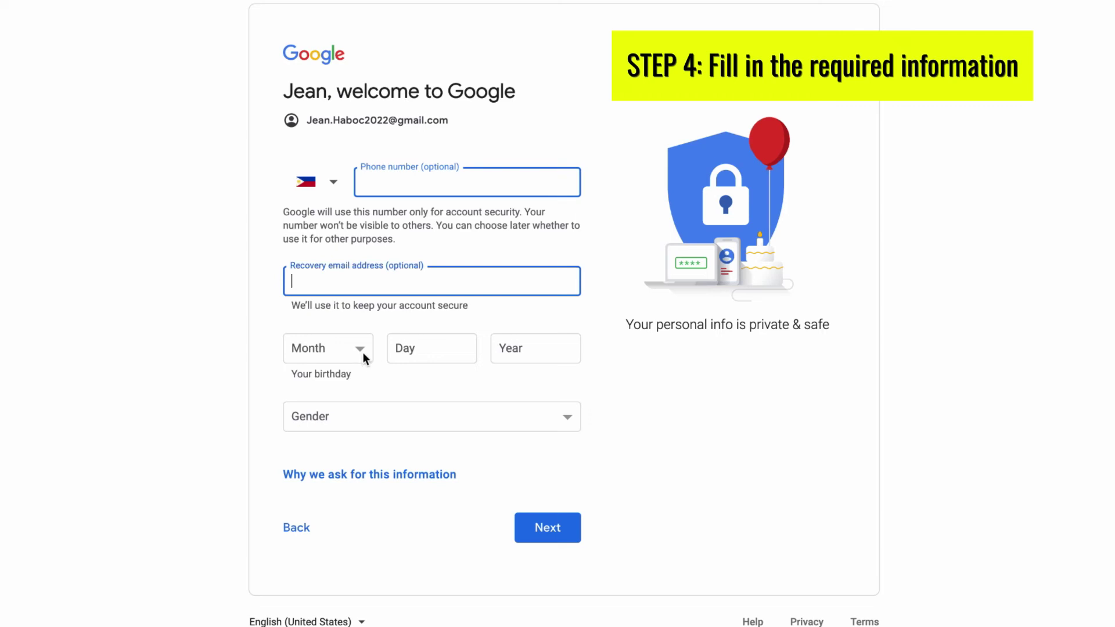
{"action": "left_click", "coordinate": [362, 356]}
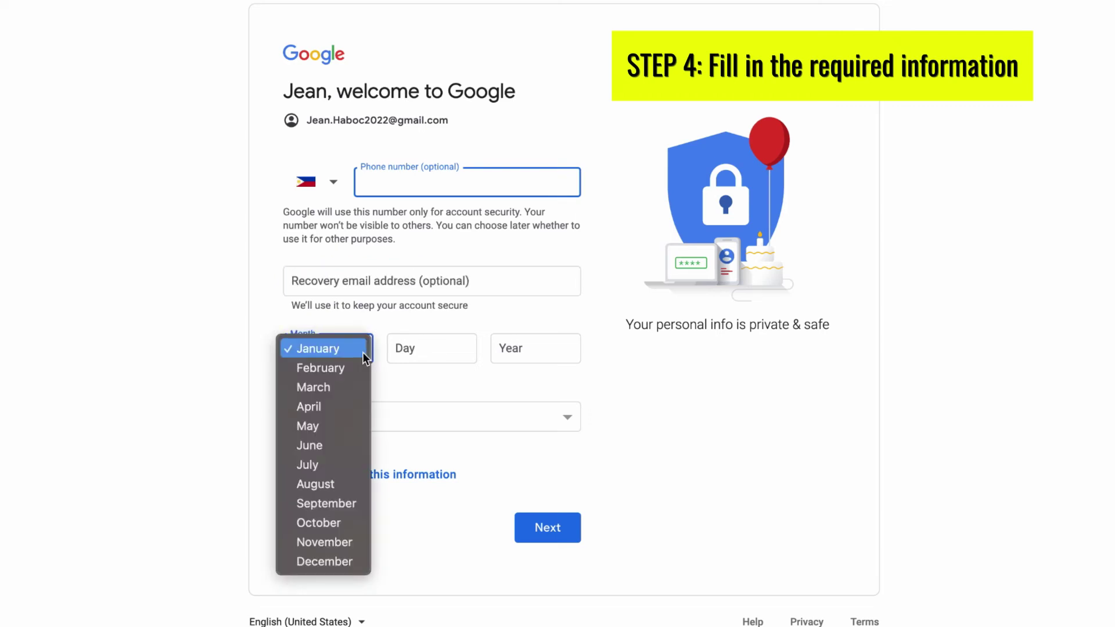
{"action": "left_click", "coordinate": [345, 369]}
{"action": "left_click", "coordinate": [401, 352]}
{"action": "type", "text": "20"}
Step: Enter birth year 1990, choose Female as gender, and submit
{"action": "left_click", "coordinate": [530, 346]}
{"action": "type", "text": "1990"}
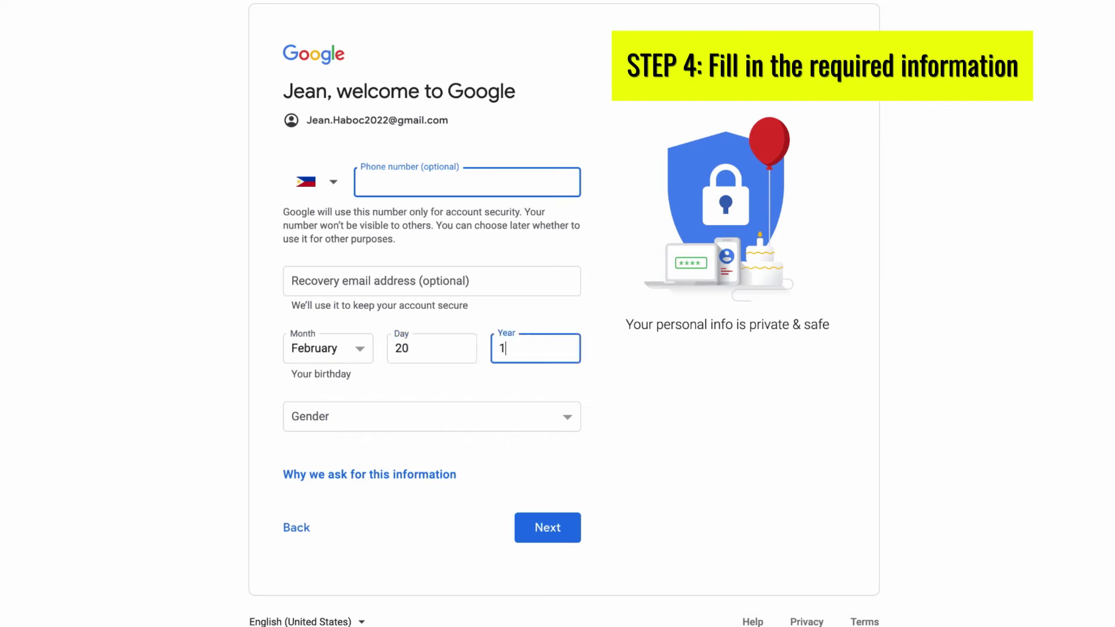
{"action": "left_click", "coordinate": [553, 406]}
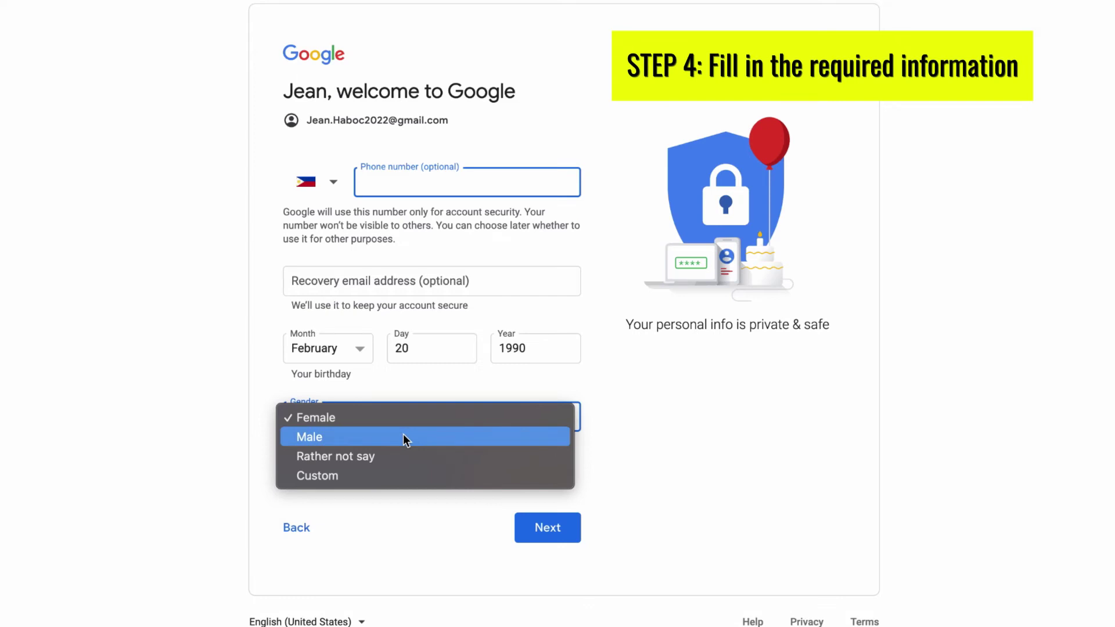
{"action": "left_click", "coordinate": [390, 418]}
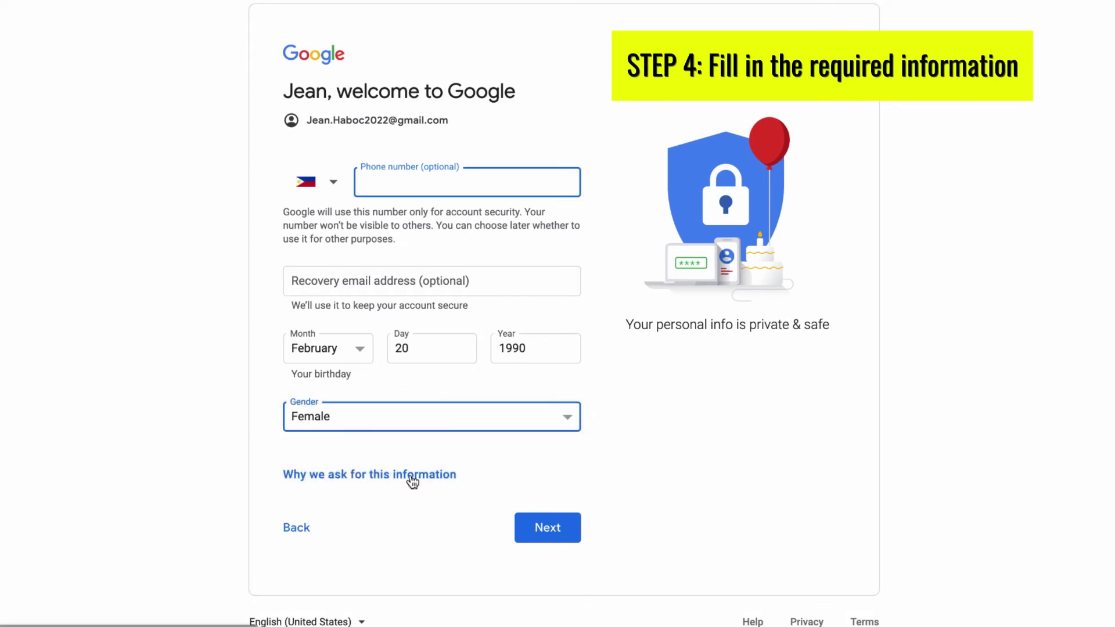
{"action": "left_click", "coordinate": [571, 534]}
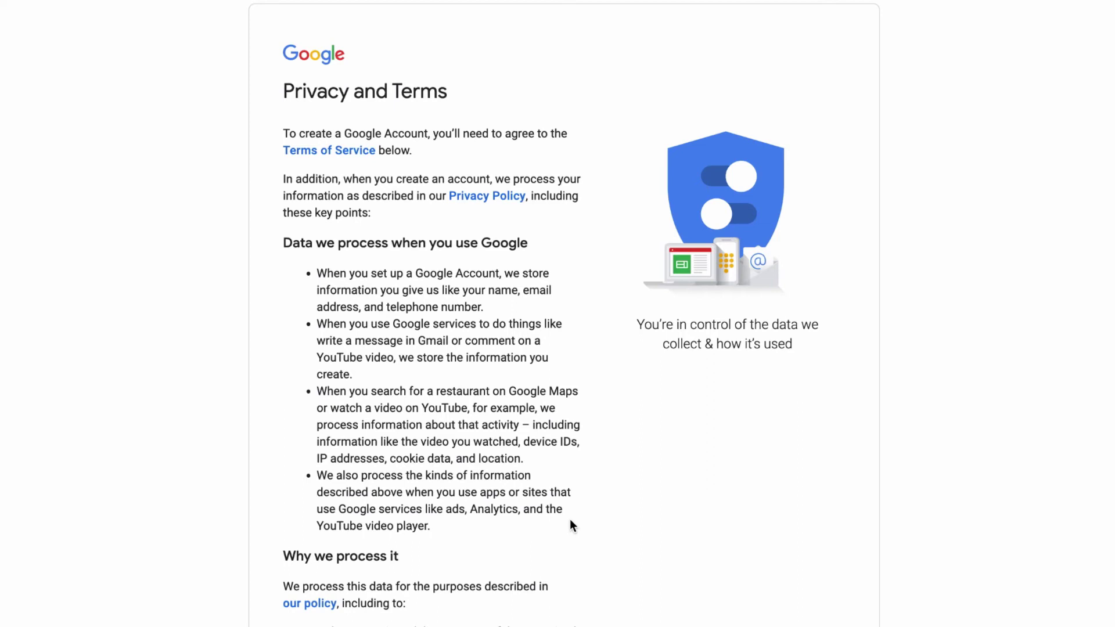
Step: Scroll through the Privacy and Terms page and accept with I agree
{"action": "scroll", "coordinate": [569, 519], "scroll_direction": "down", "scroll_amount": 1}
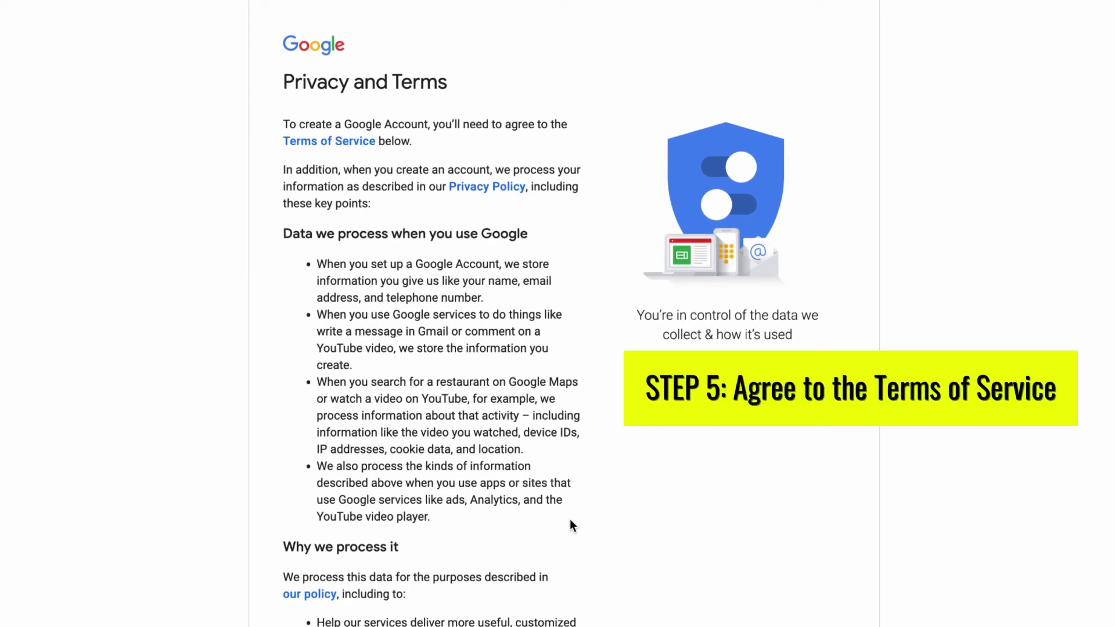
{"action": "scroll", "coordinate": [570, 519], "scroll_direction": "down", "scroll_amount": 3}
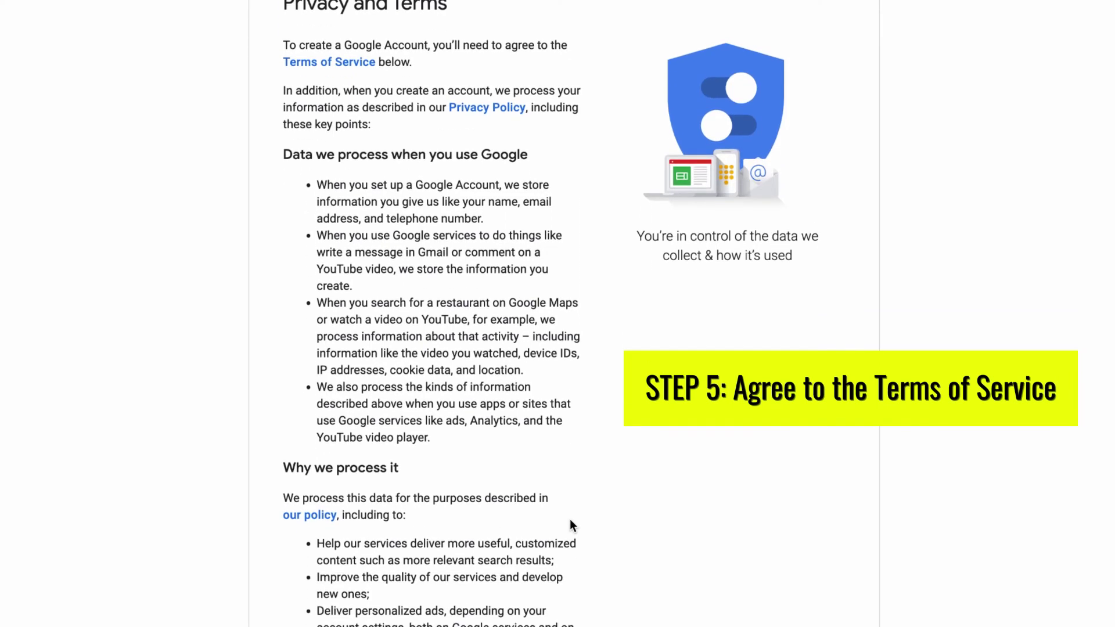
{"action": "scroll", "coordinate": [570, 519], "scroll_direction": "down", "scroll_amount": 18}
{"action": "scroll", "coordinate": [570, 521], "scroll_direction": "down", "scroll_amount": 6}
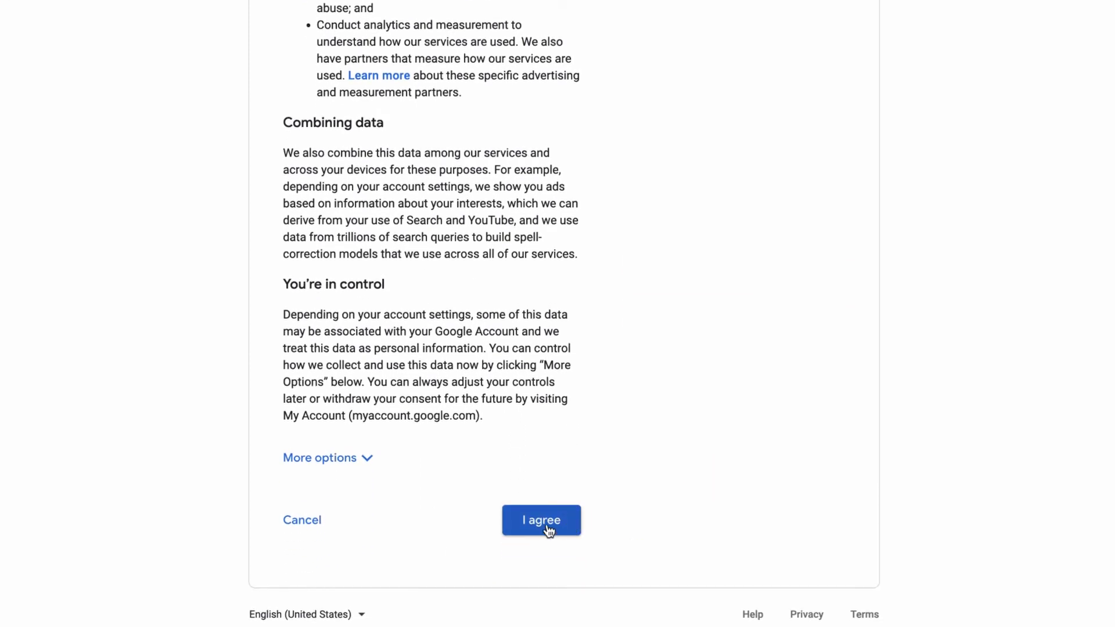
{"action": "left_click", "coordinate": [546, 522]}
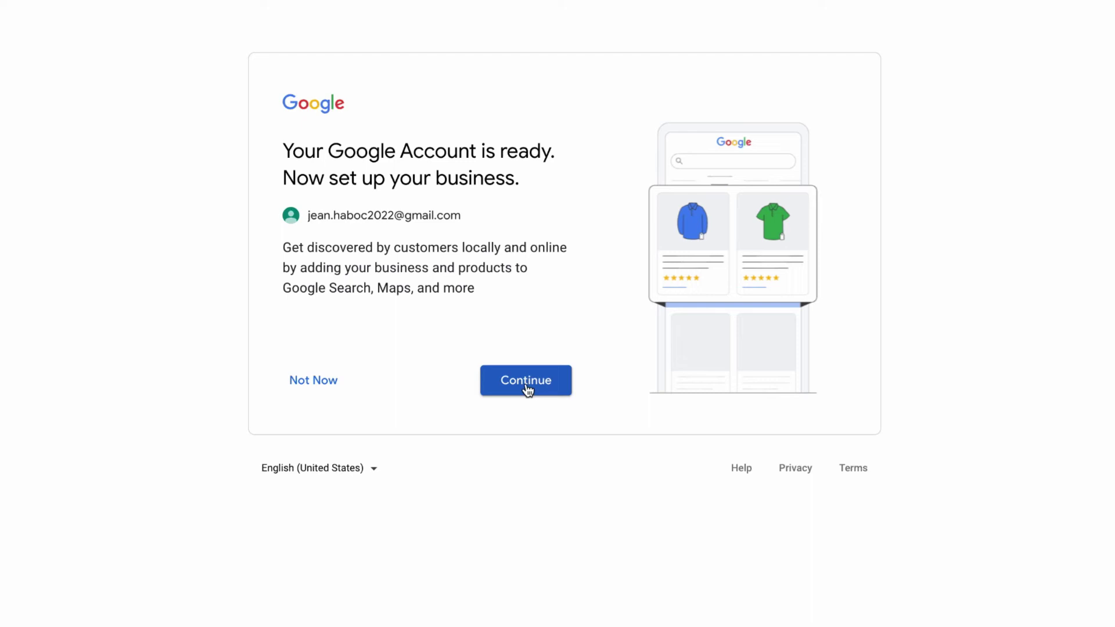
Step: Continue past business setup, open Manage your Google Account, then start a new browser window
{"action": "left_click", "coordinate": [526, 383]}
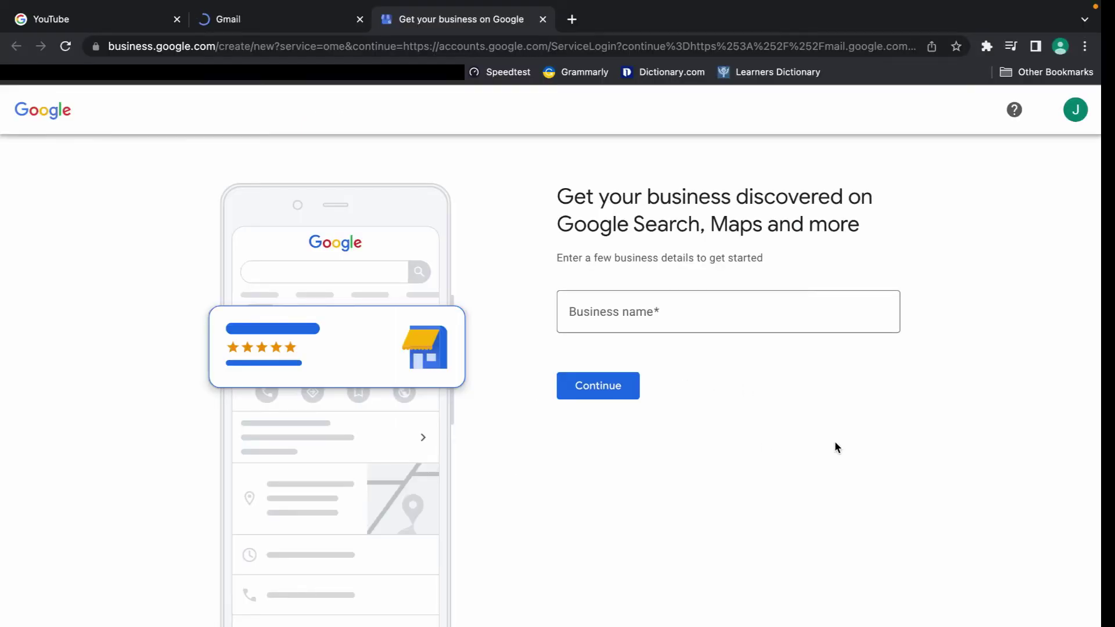
{"action": "left_click", "coordinate": [1075, 109]}
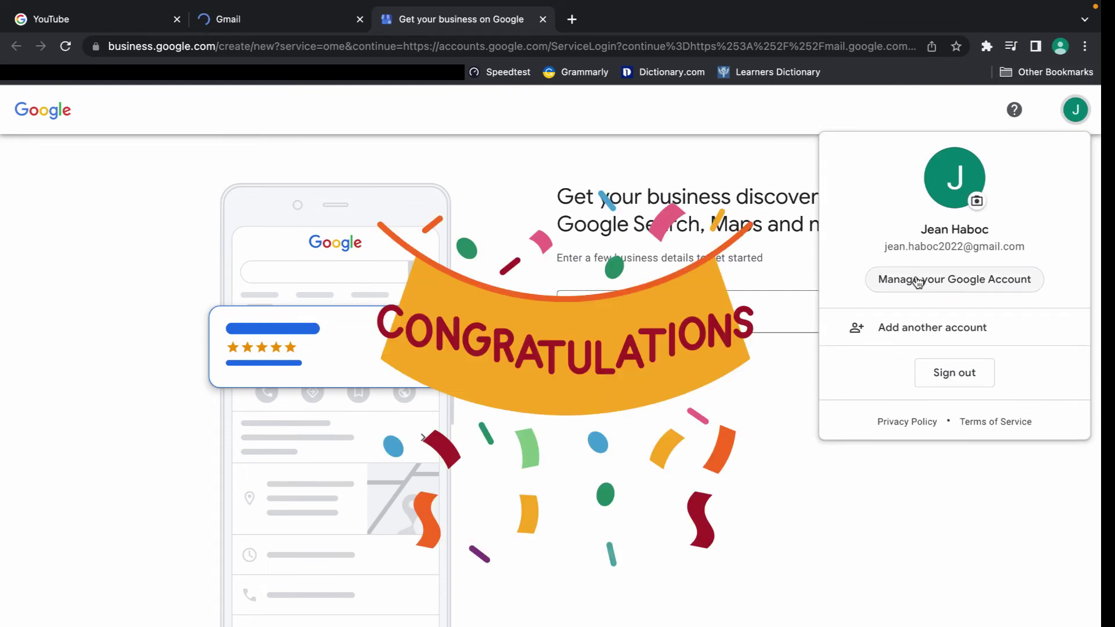
{"action": "left_click", "coordinate": [917, 282]}
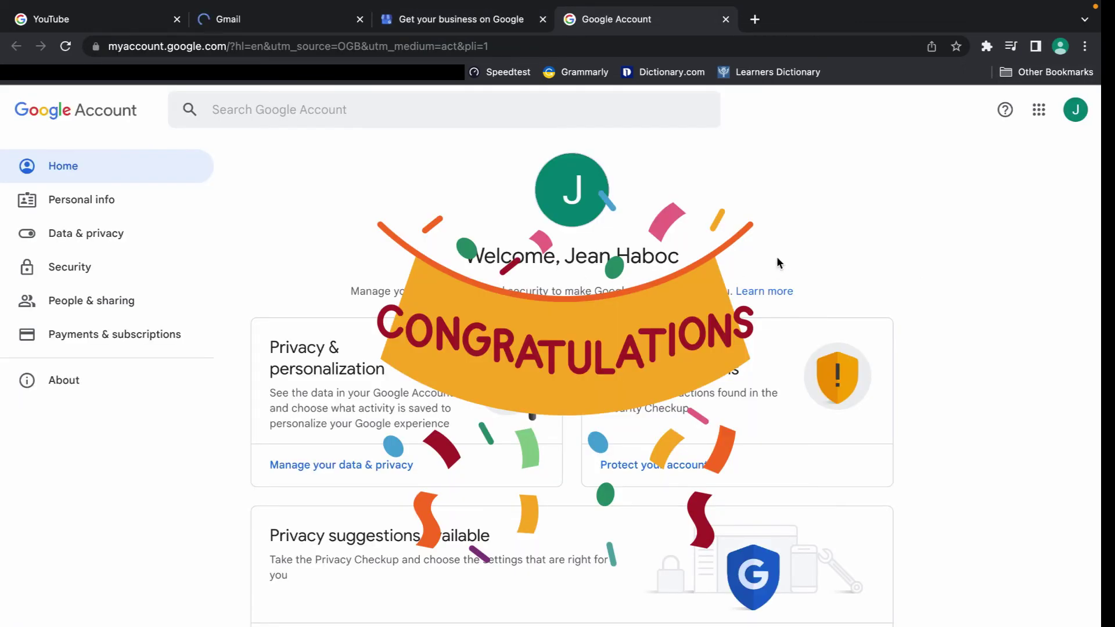
{"action": "key", "text": "super+n"}
{"action": "left_click", "coordinate": [199, 47]}
{"action": "type", "text": "www"}
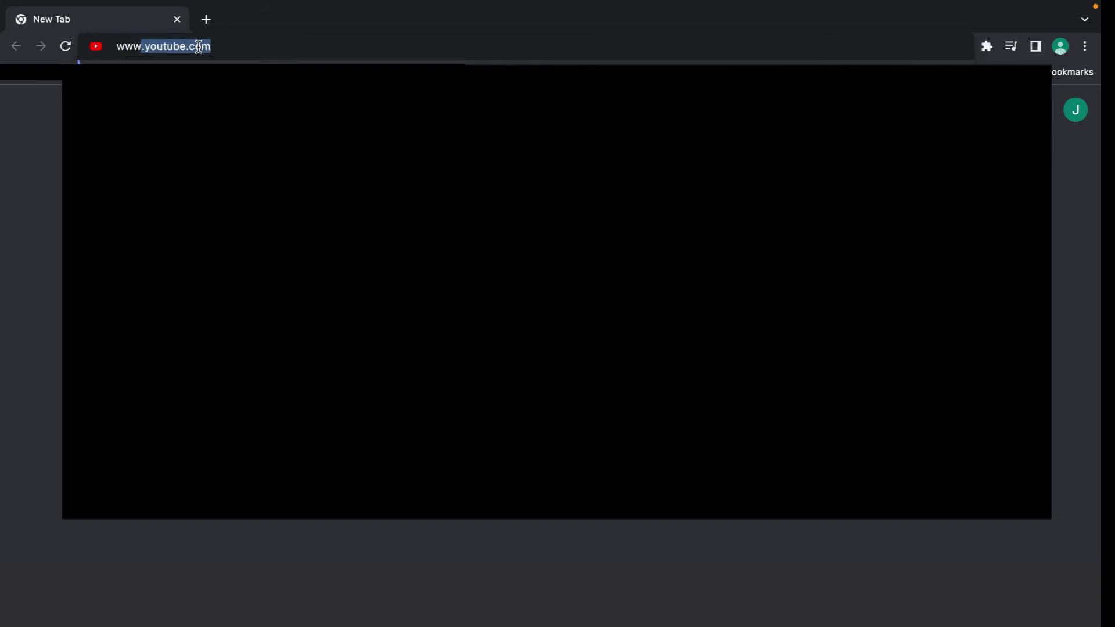
{"action": "type", "text": ".gmail.co"}
{"action": "key", "text": "BackSpace"}
{"action": "type", "text": "m"}
{"action": "key", "text": "Return"}
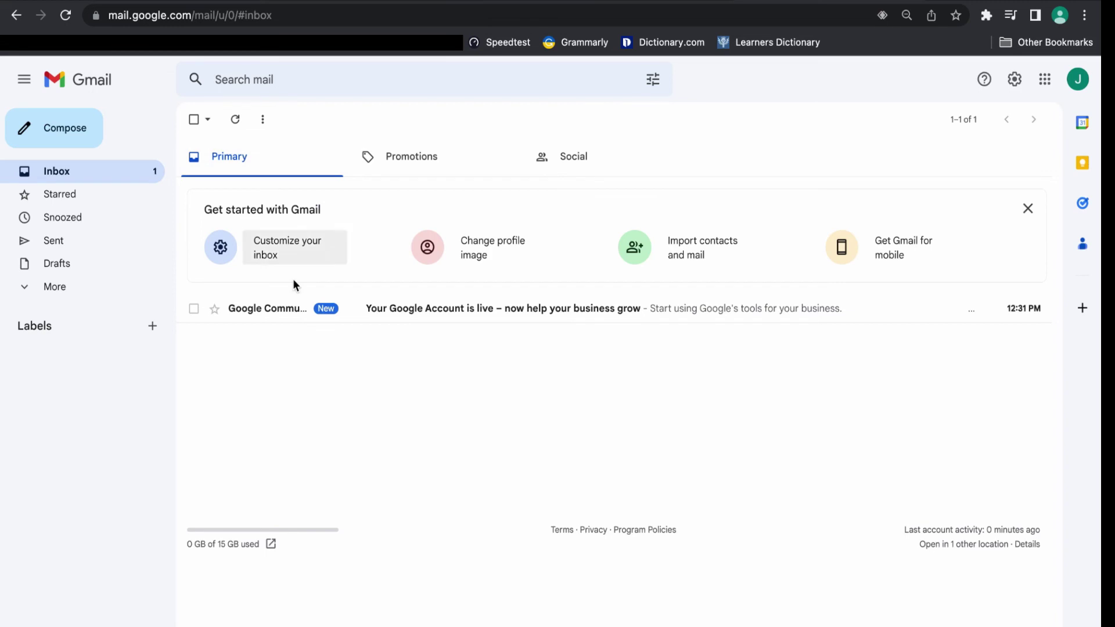
{"action": "left_click", "coordinate": [350, 309]}
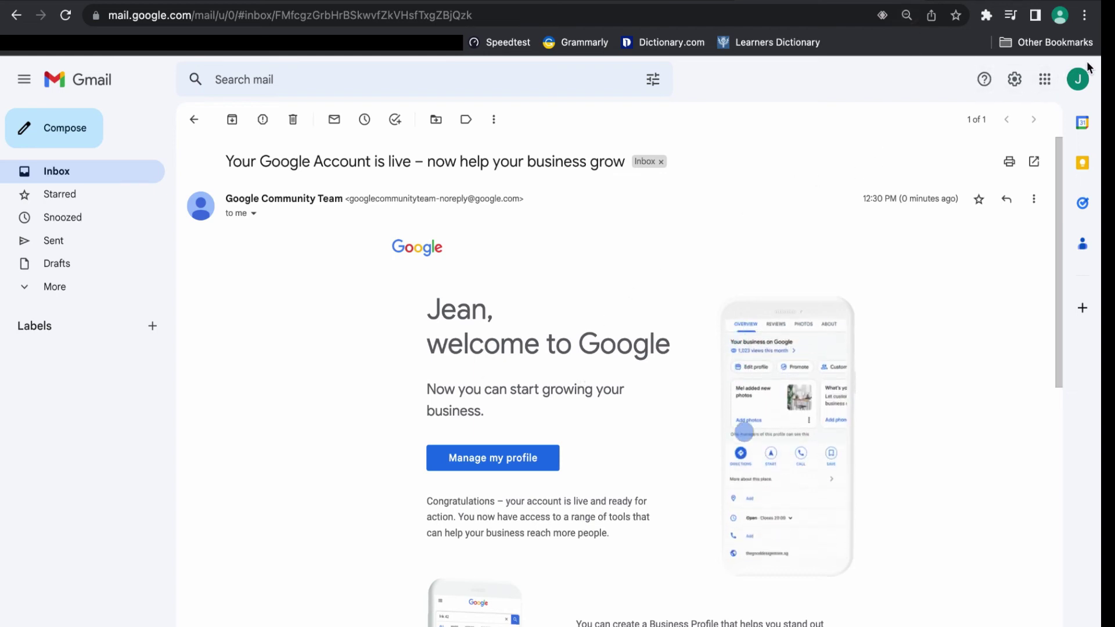
{"action": "left_click", "coordinate": [1078, 79]}
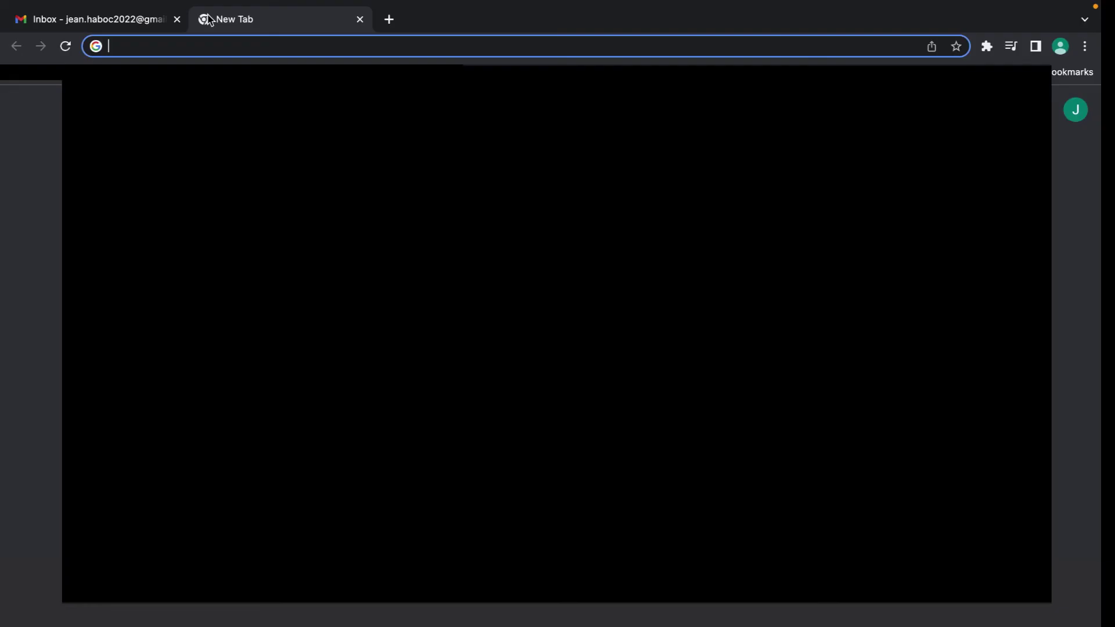
{"action": "type", "text": "www."}
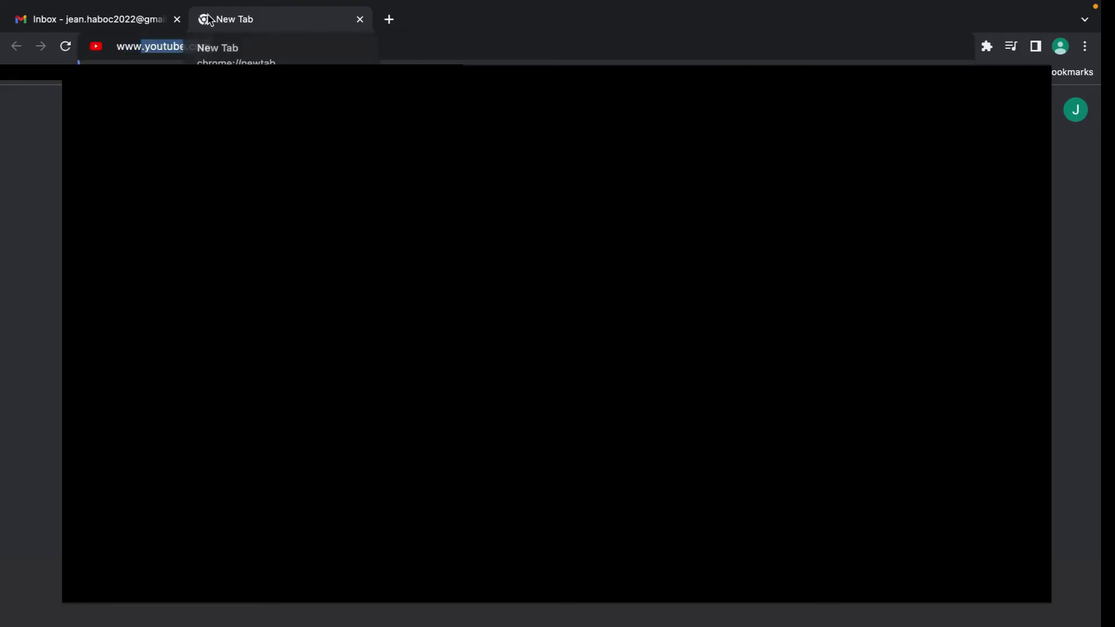
{"action": "type", "text": "t"}
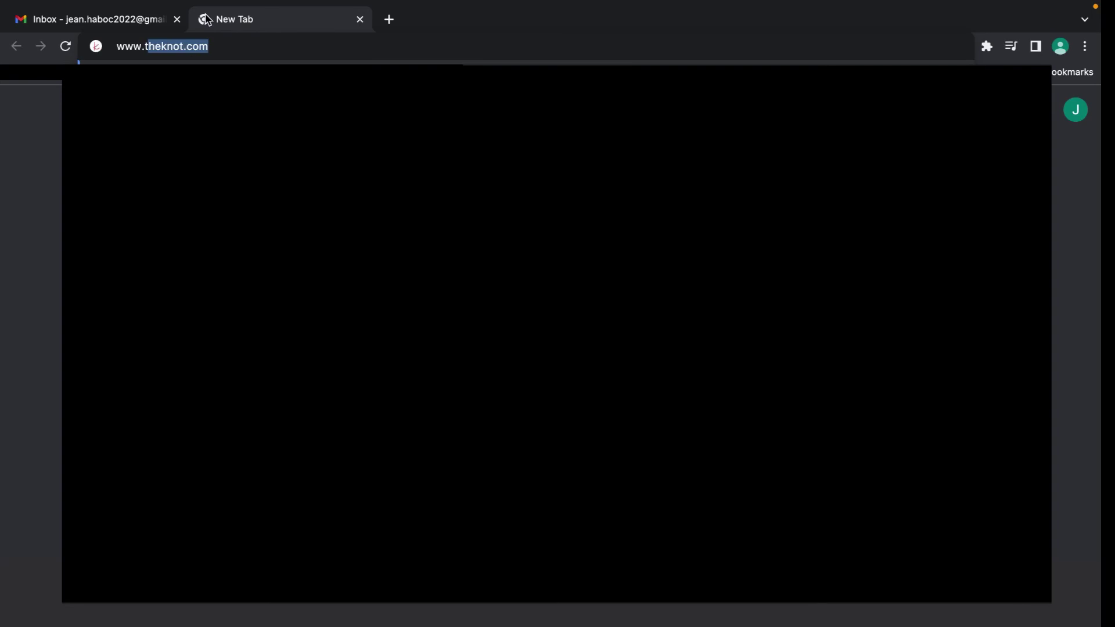
{"action": "key", "text": "BackSpace"}
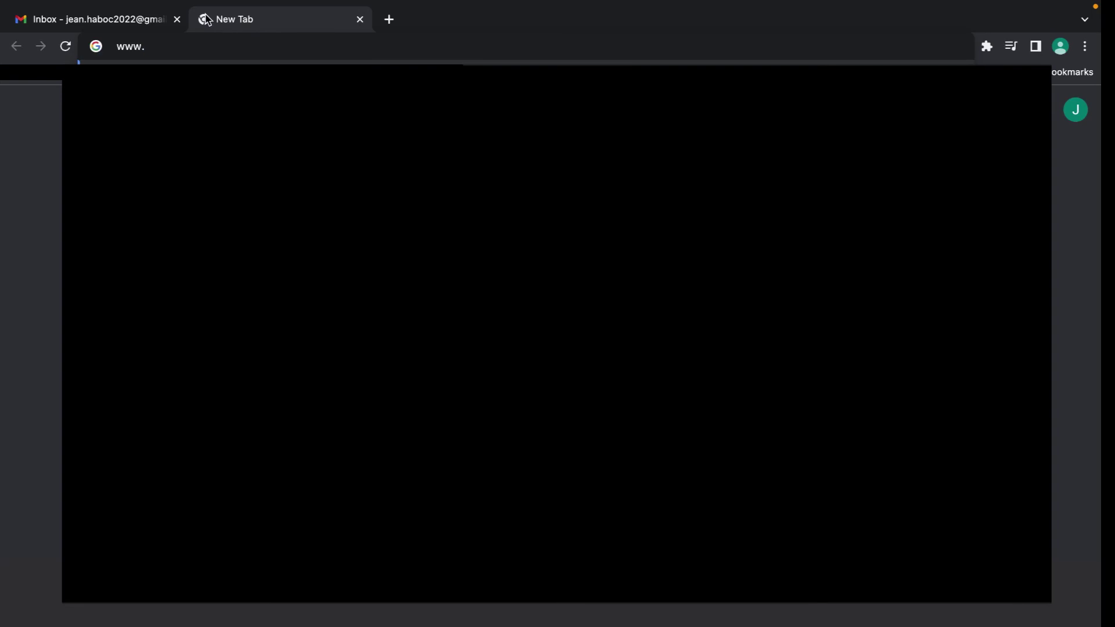
{"action": "type", "text": "youtube.com"}
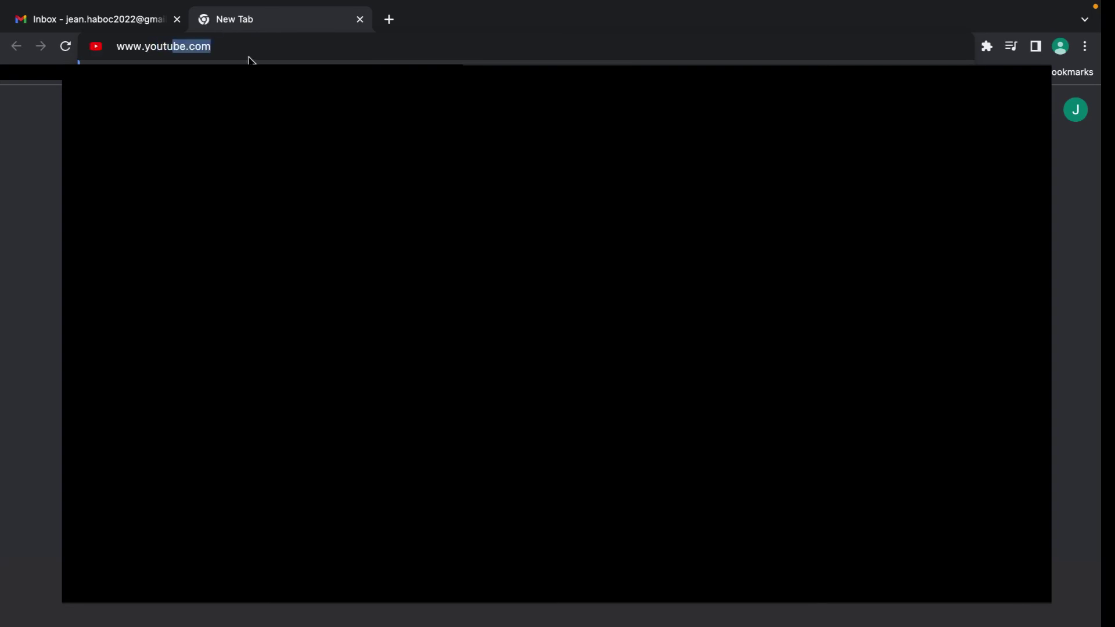
{"action": "key", "text": "Return"}
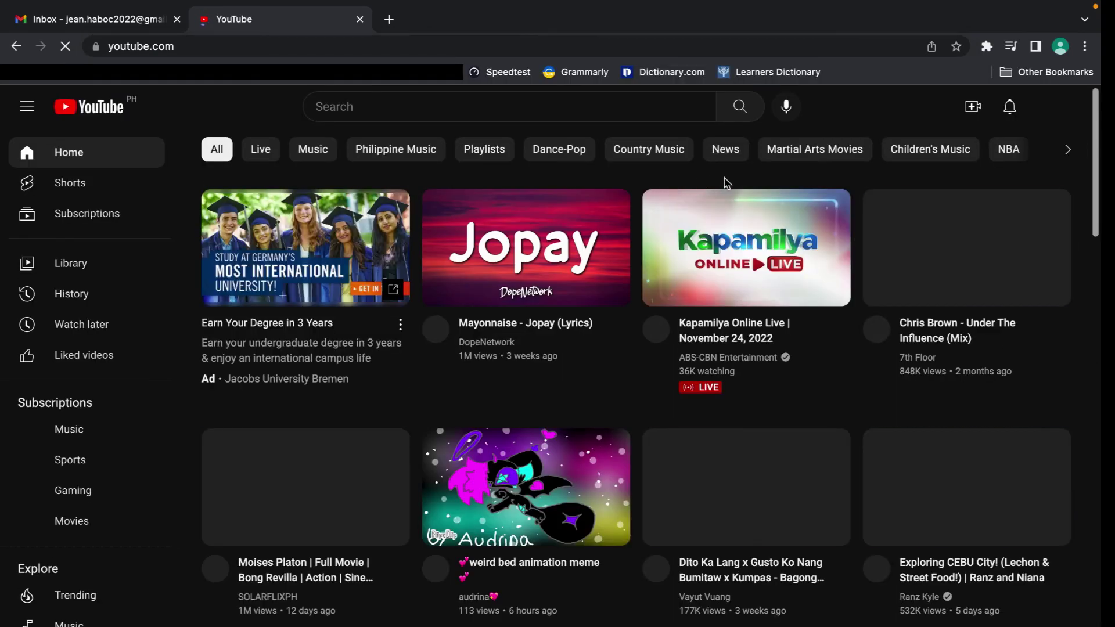
{"action": "left_click", "coordinate": [1058, 116]}
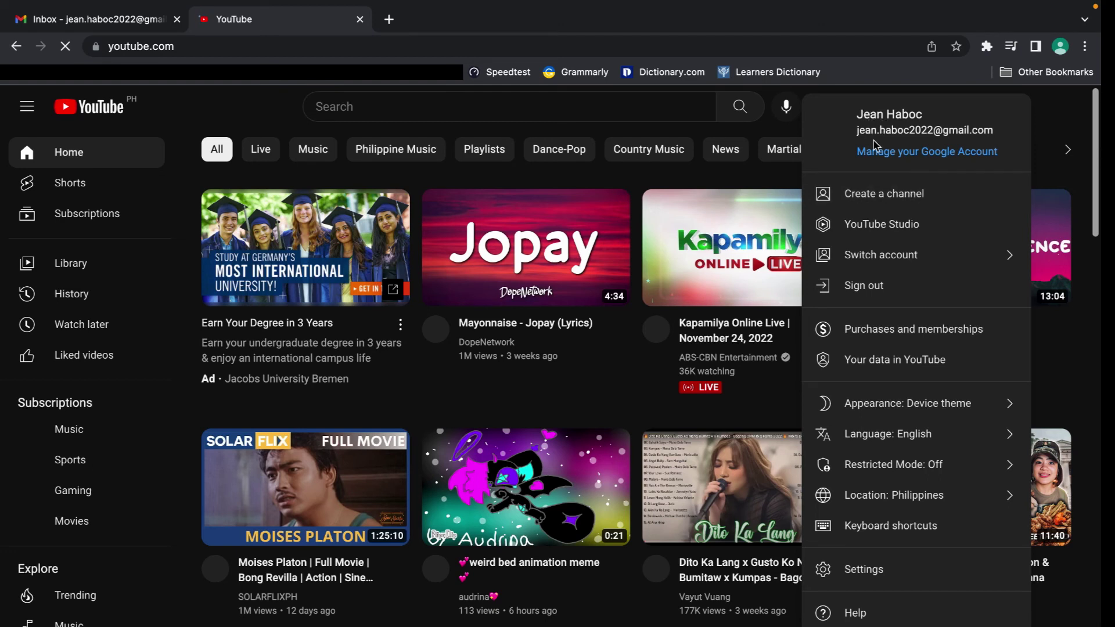
{"action": "left_click", "coordinate": [899, 200]}
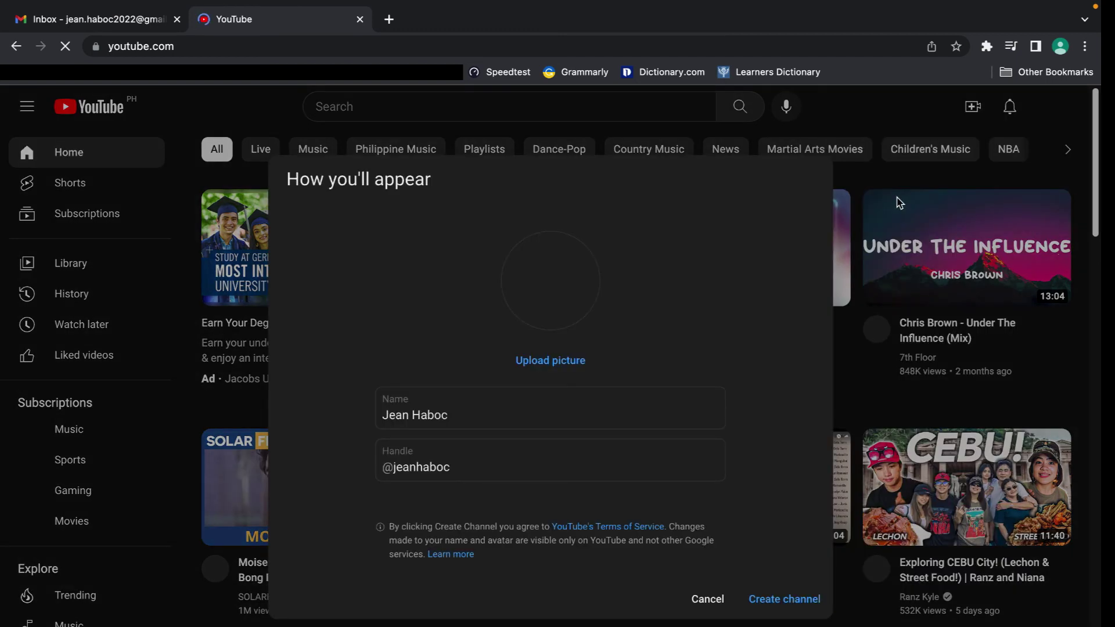